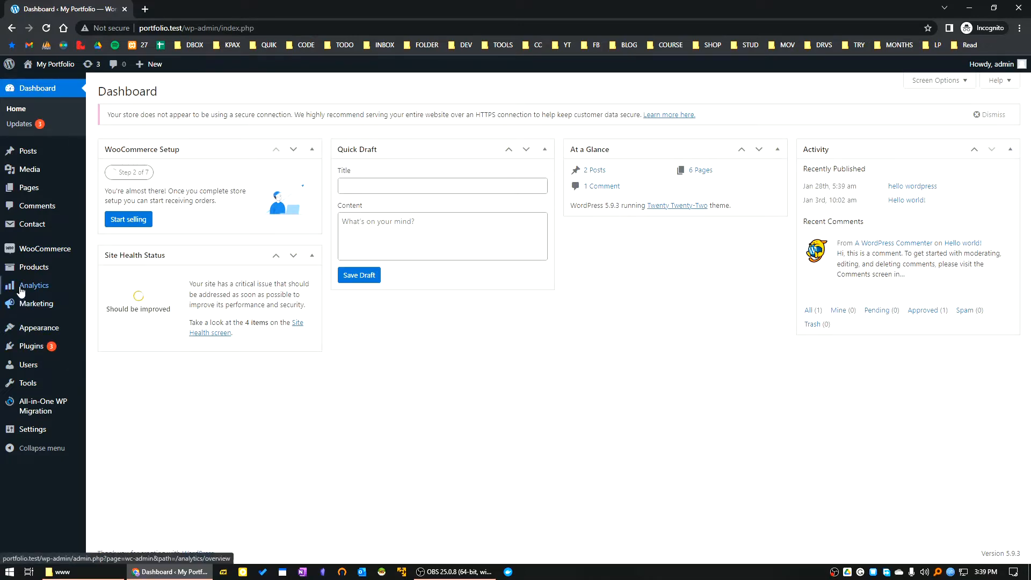
Start adding a new theme from the installed themes page and search the theme directory for "astra".
mouse_move(34, 329)
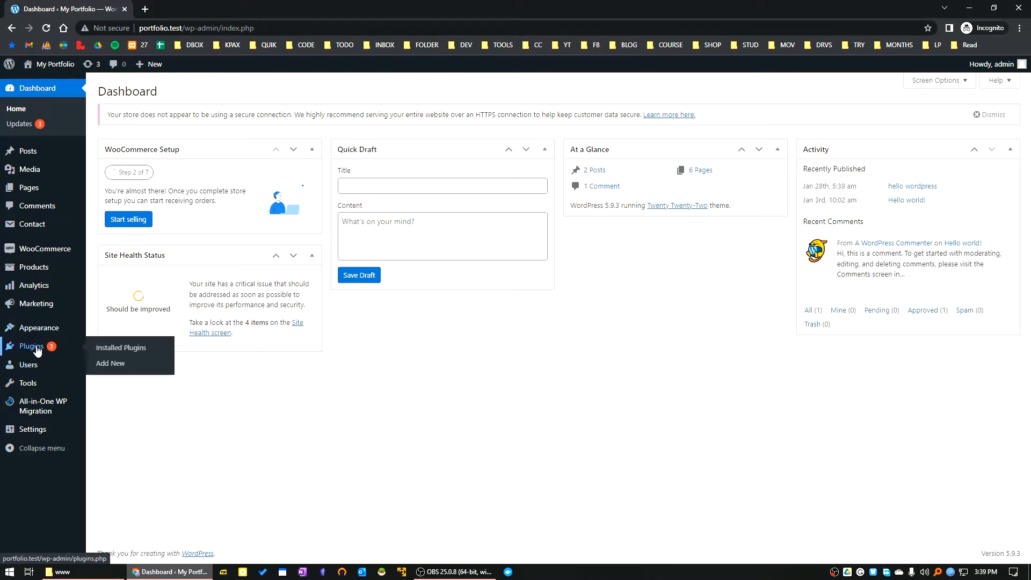
left_click(107, 331)
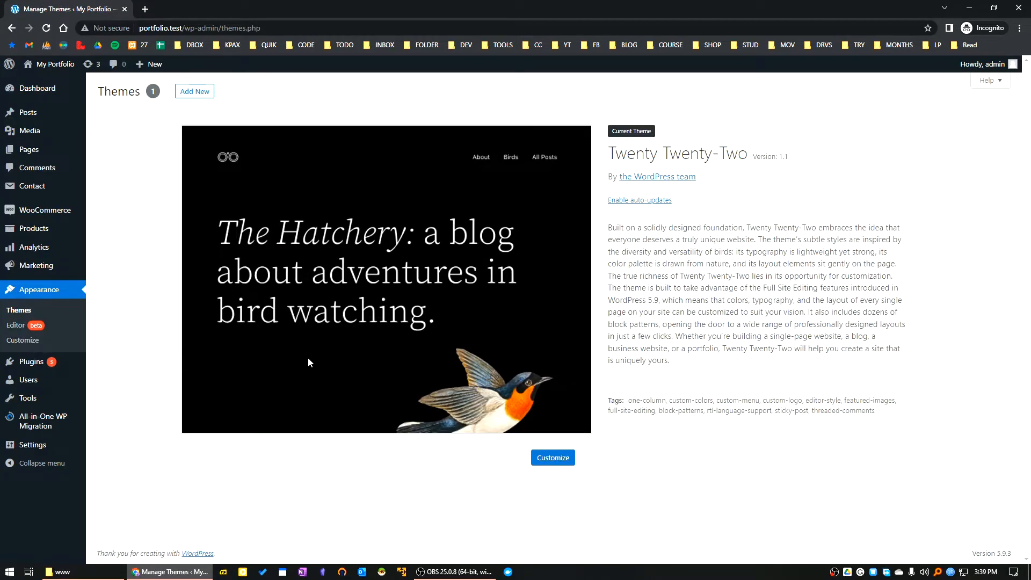
left_click_drag(615, 154, 738, 155)
left_click(198, 97)
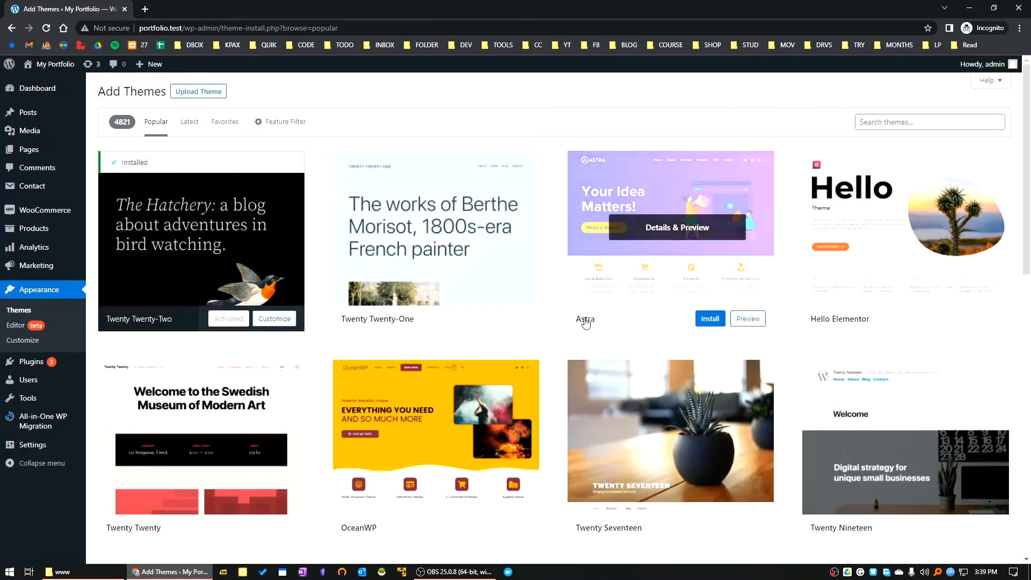
left_click(877, 121)
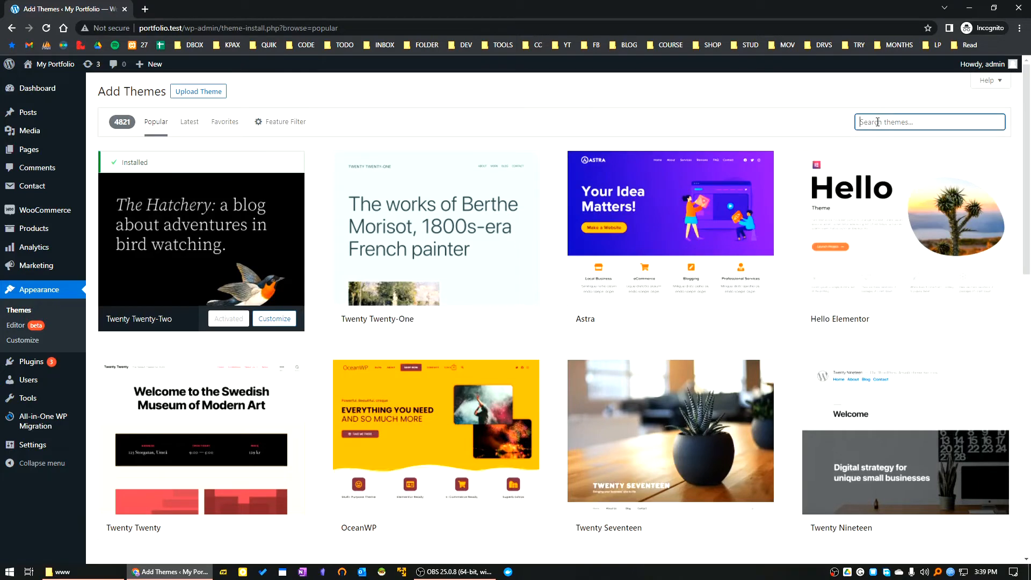
type("astra")
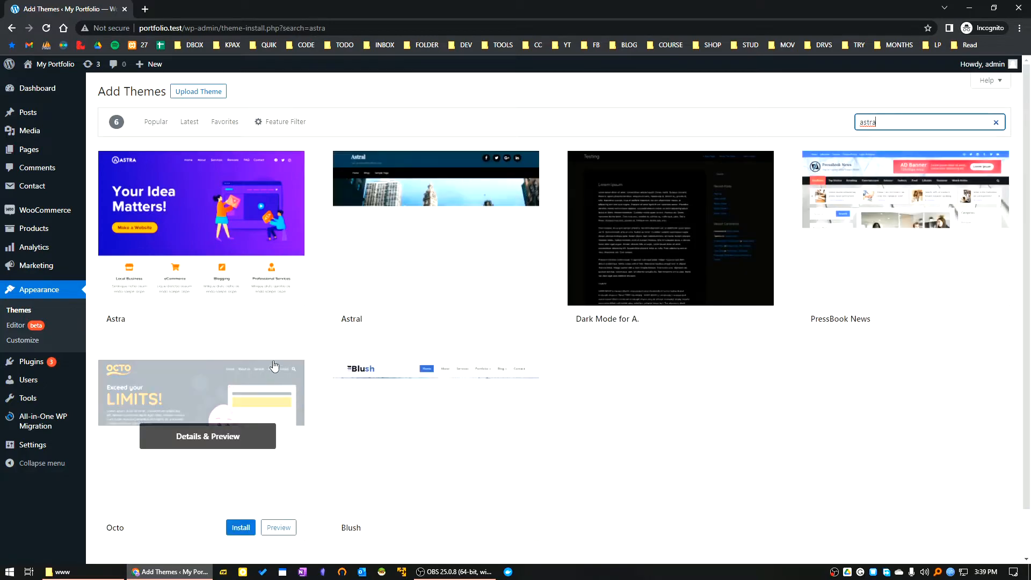
Open the details preview of the Astra theme, then install and activate it.
mouse_move(259, 254)
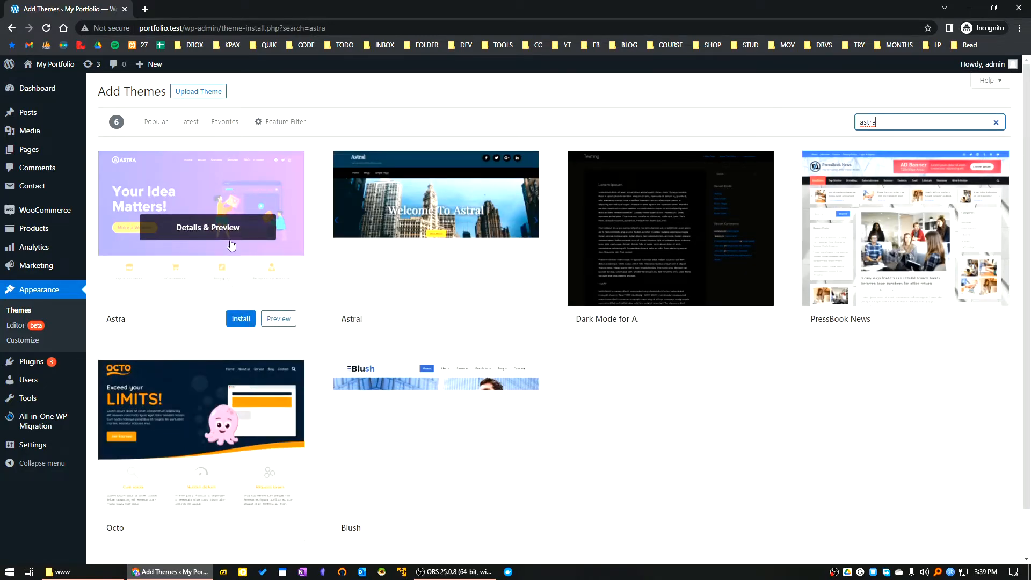
left_click(182, 253)
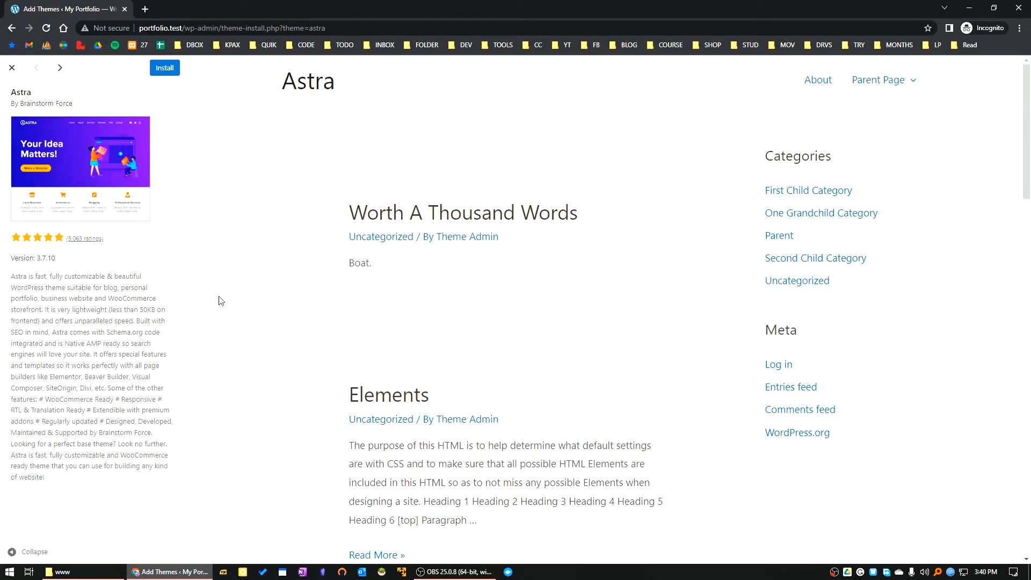
left_click(156, 70)
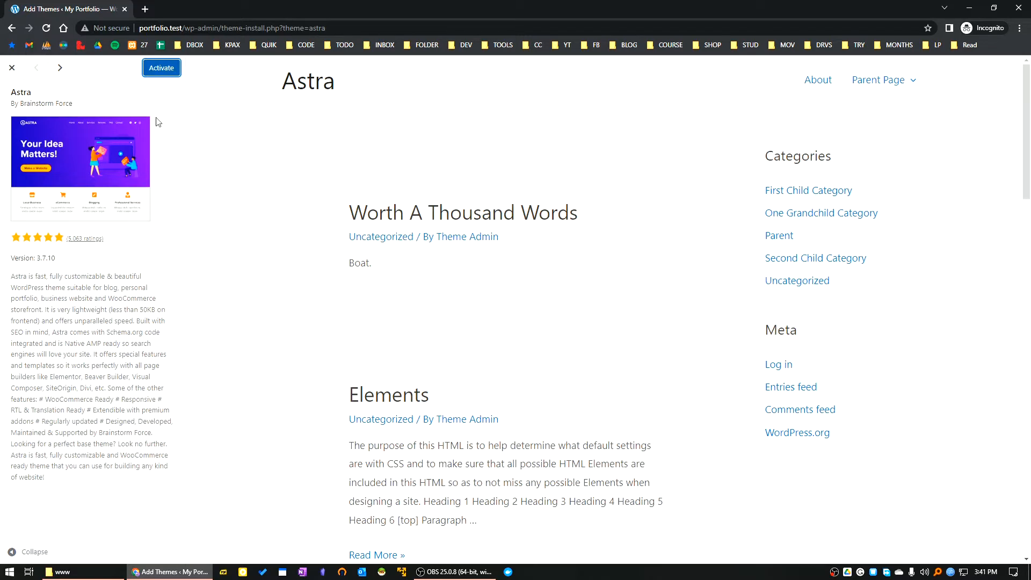
left_click(154, 73)
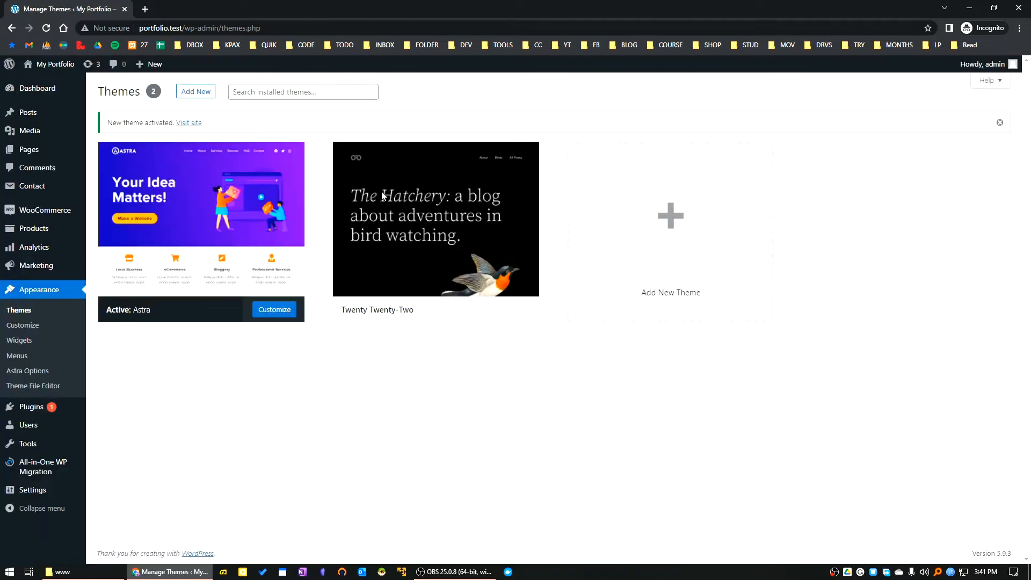
View the live site's homepage with the Astra theme in a separate tab, then return to theme management.
mouse_move(51, 64)
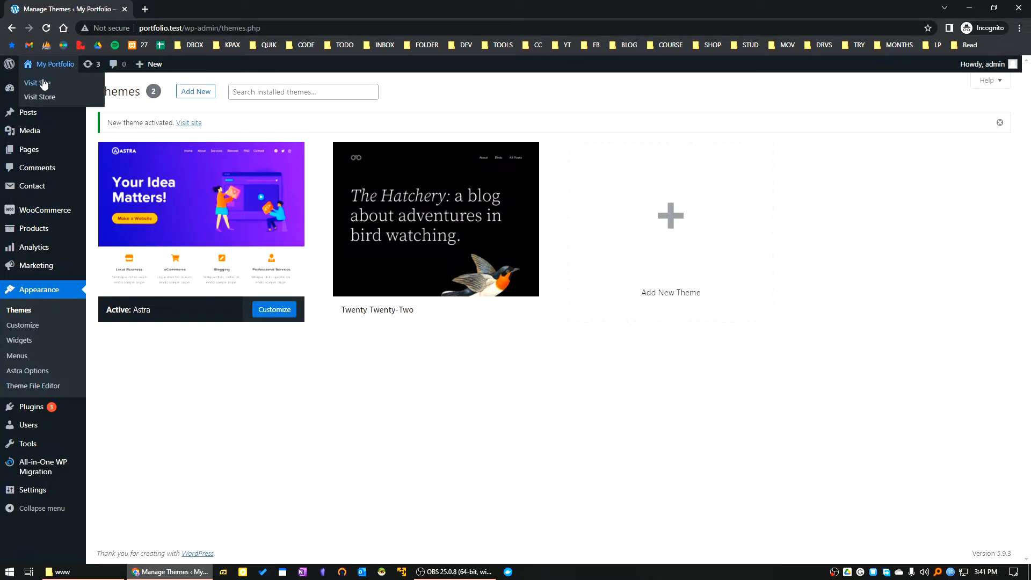
left_click(44, 83)
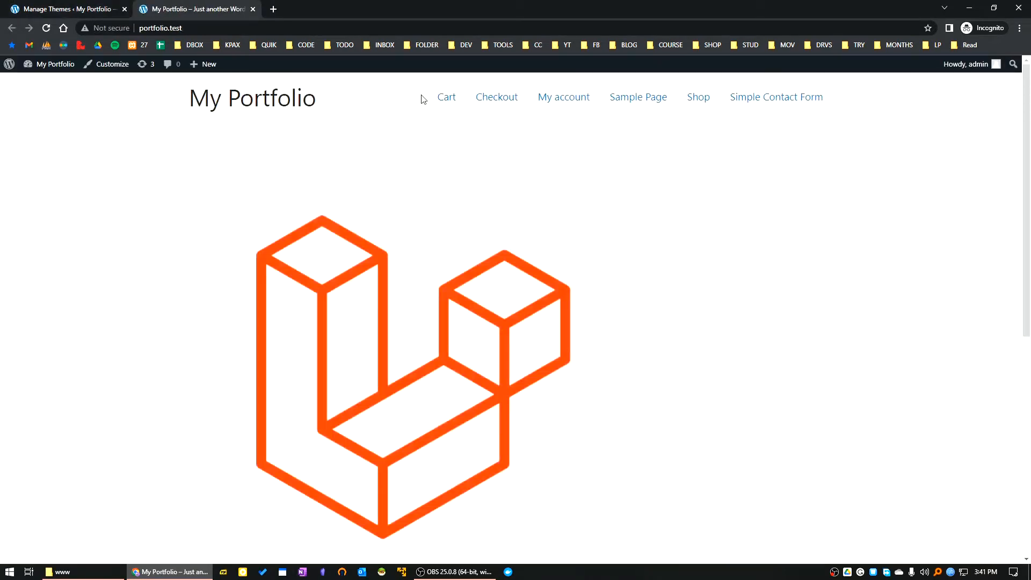
scroll(50, 375, "down", 6)
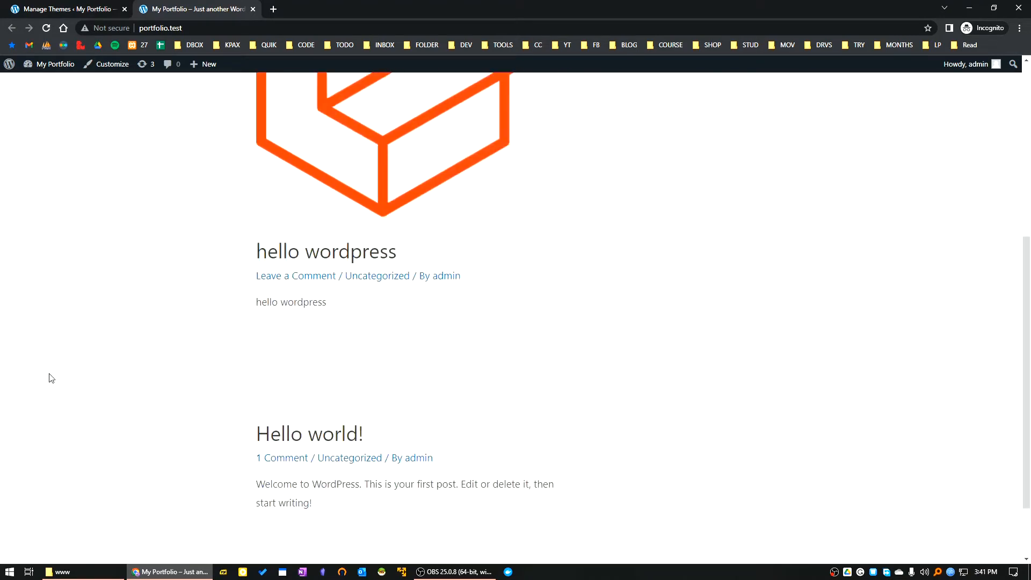
scroll(46, 386, "down", 2)
scroll(43, 322, "up", 8)
left_click(65, 9)
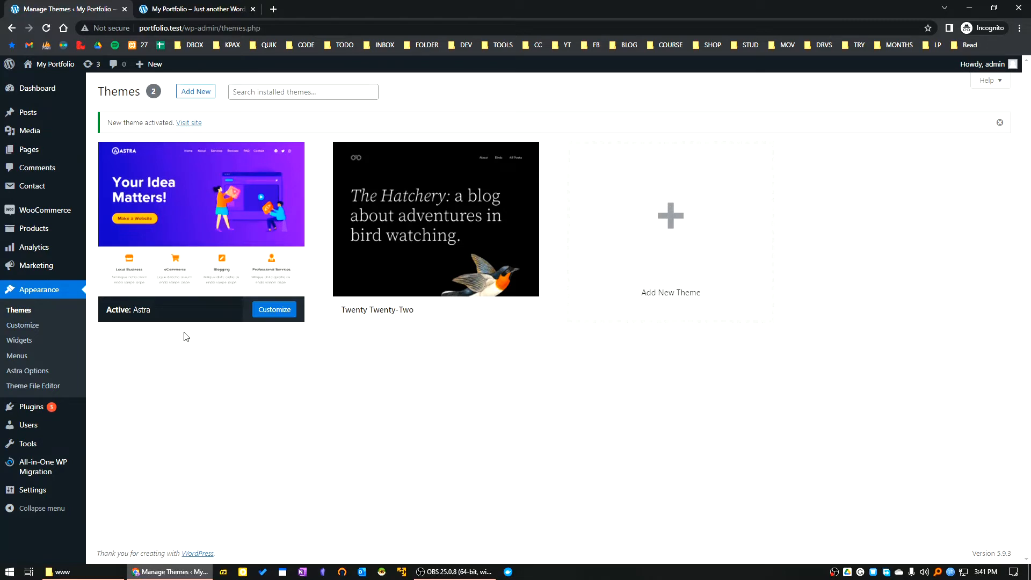
Open the Astra theme customizer and examine its Global options, including the button presets, colors and border settings.
left_click(273, 313)
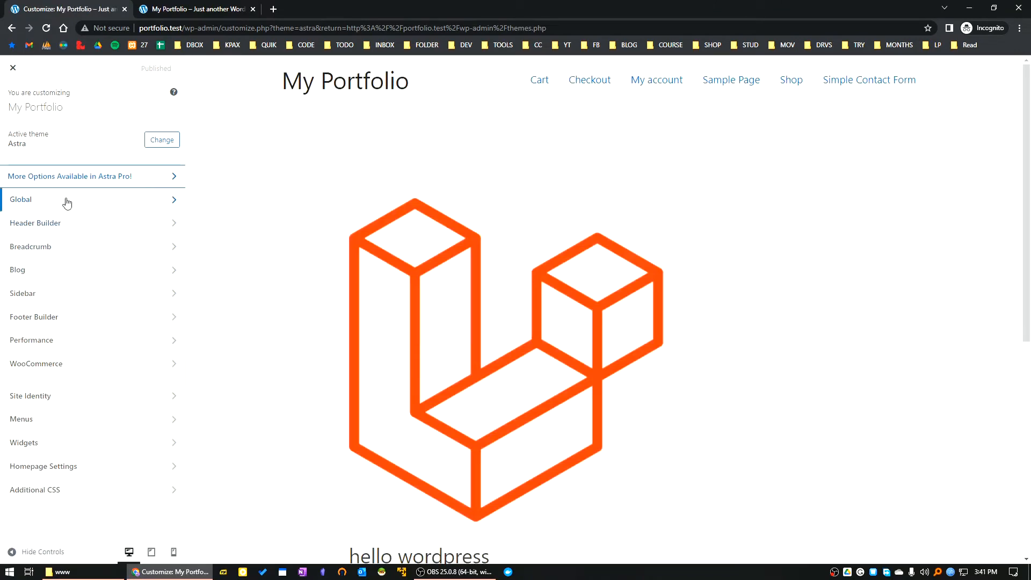
left_click(110, 207)
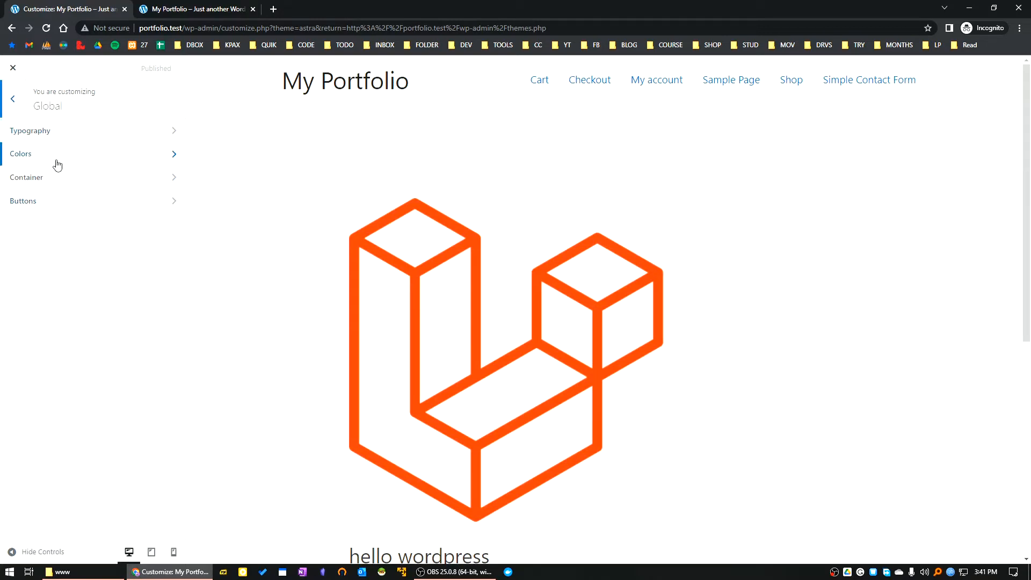
left_click(58, 203)
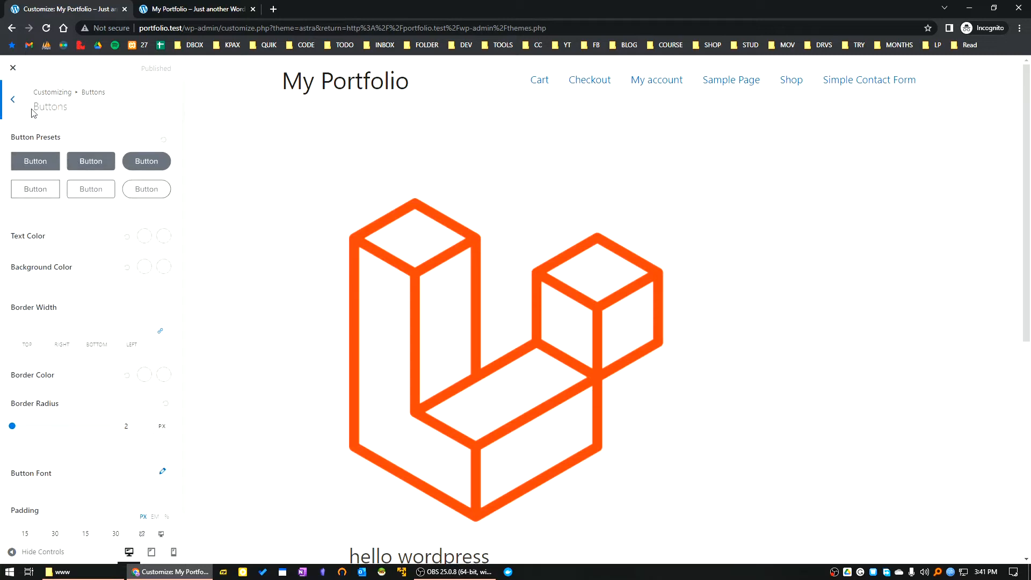
left_click(13, 100)
left_click(13, 102)
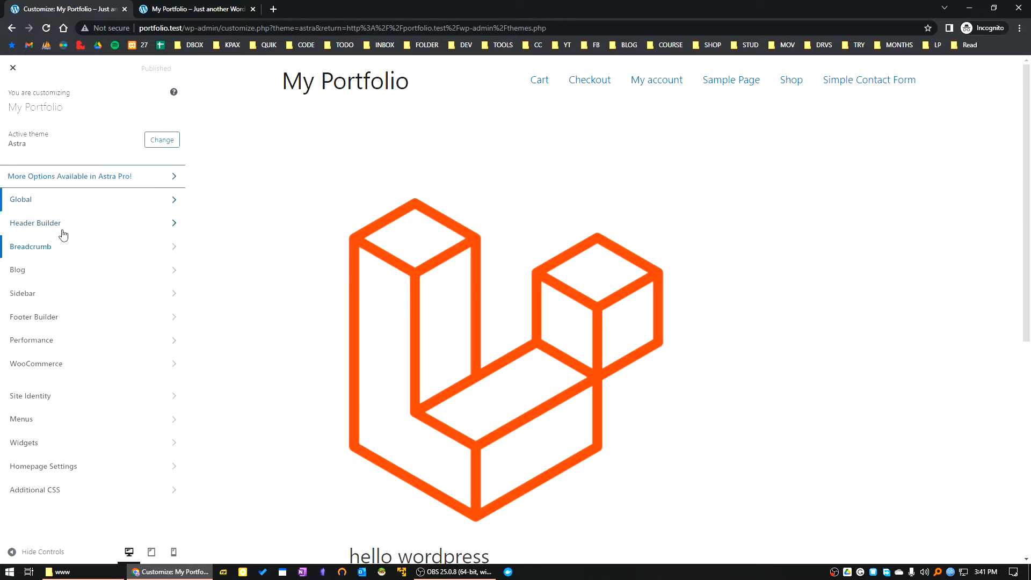
Examine the Header Builder and its Transparent Header options, then return to the main customizer list.
left_click(80, 230)
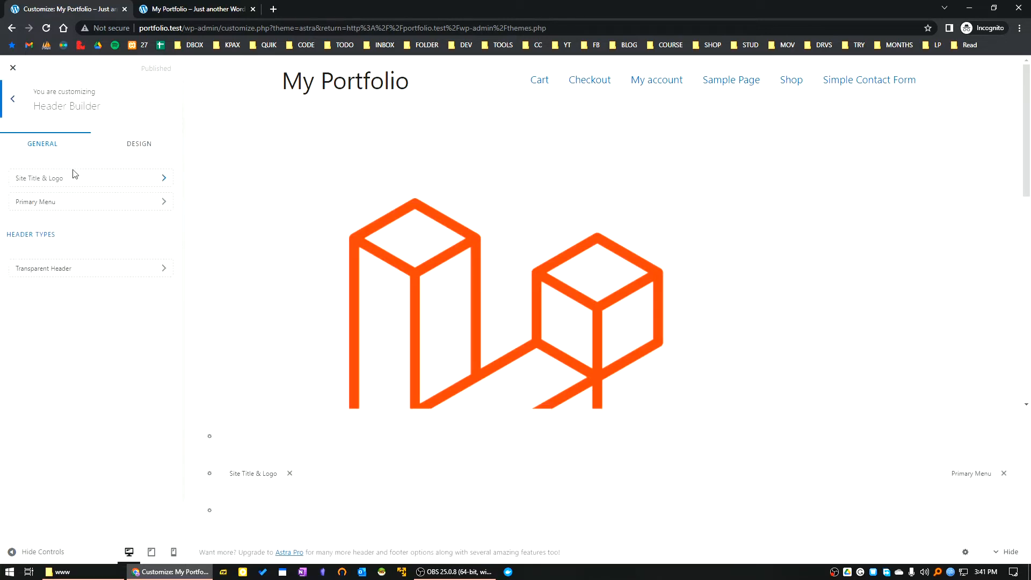
left_click(91, 275)
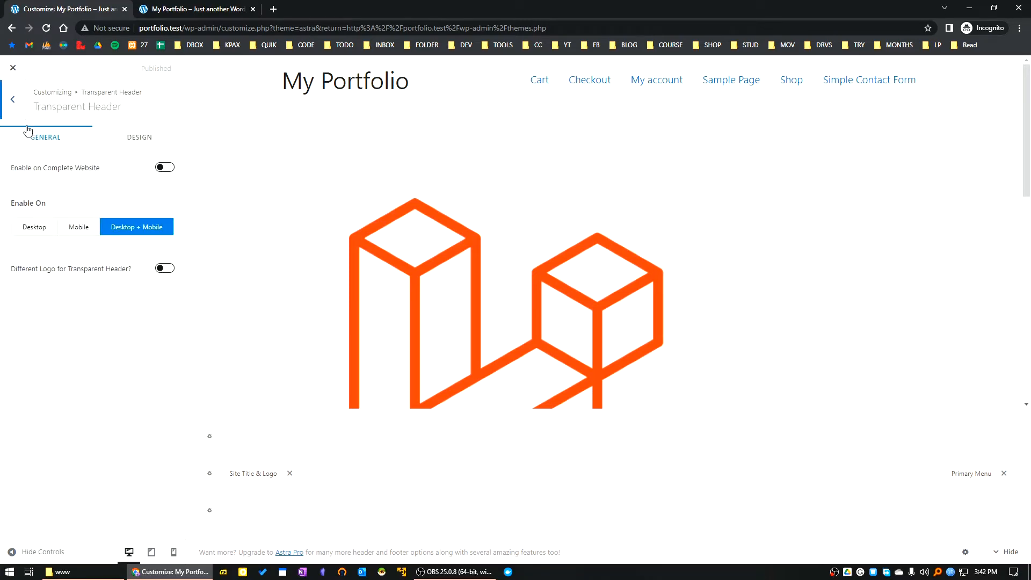
left_click(12, 105)
left_click(16, 110)
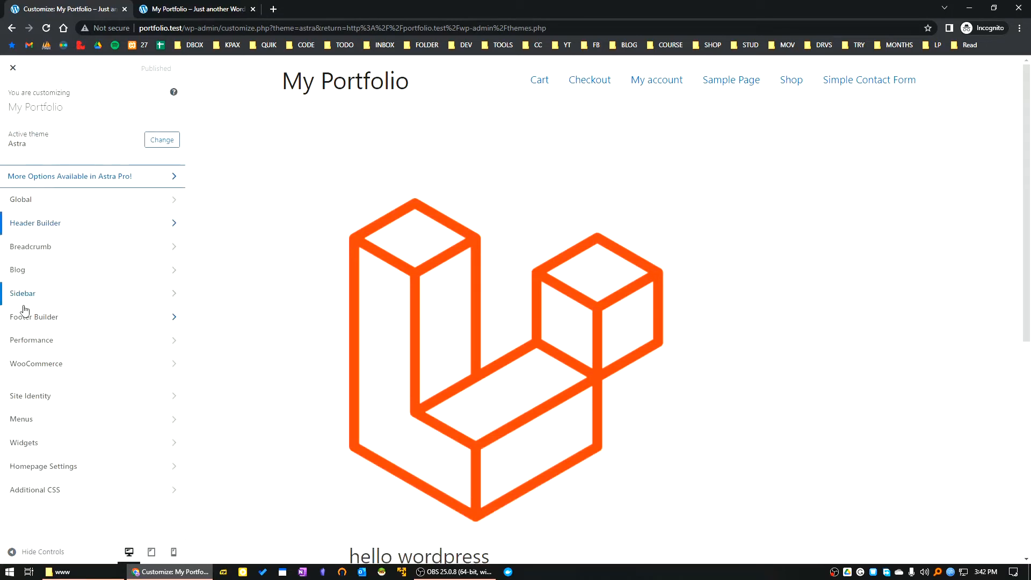
Look through the Breadcrumb header position setting and the Blog / Archive options.
left_click(81, 254)
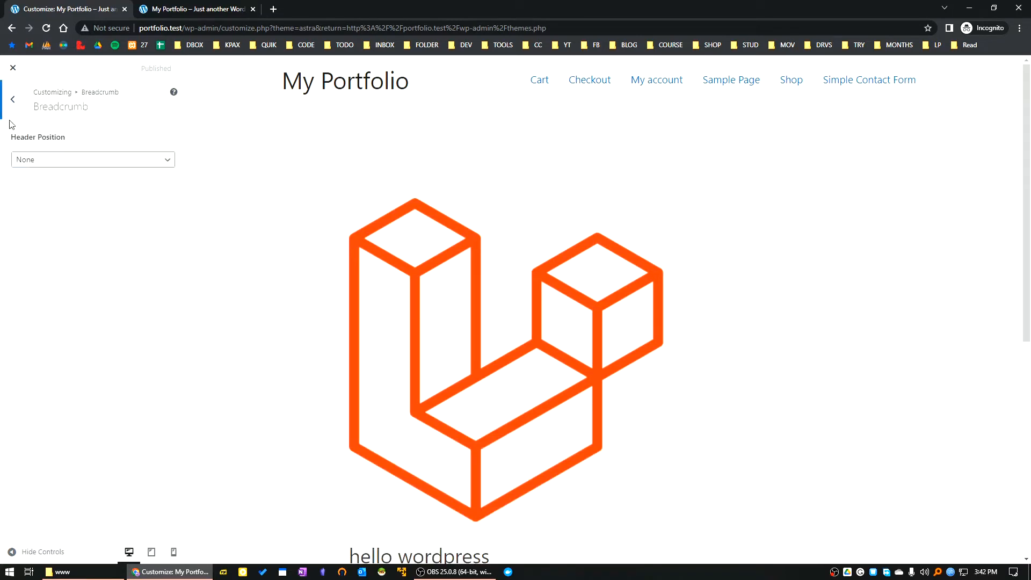
left_click(12, 110)
left_click(67, 278)
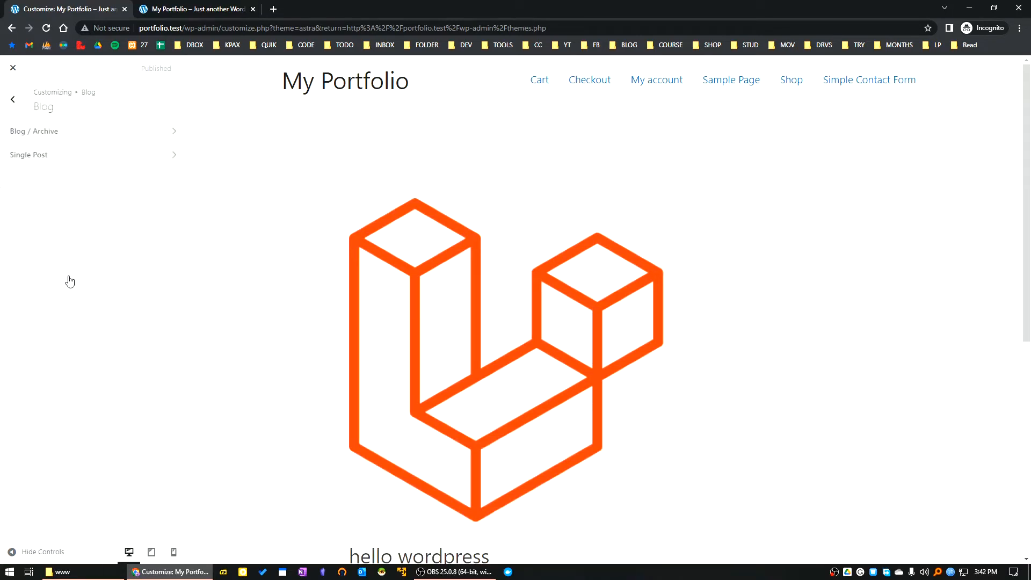
left_click(65, 137)
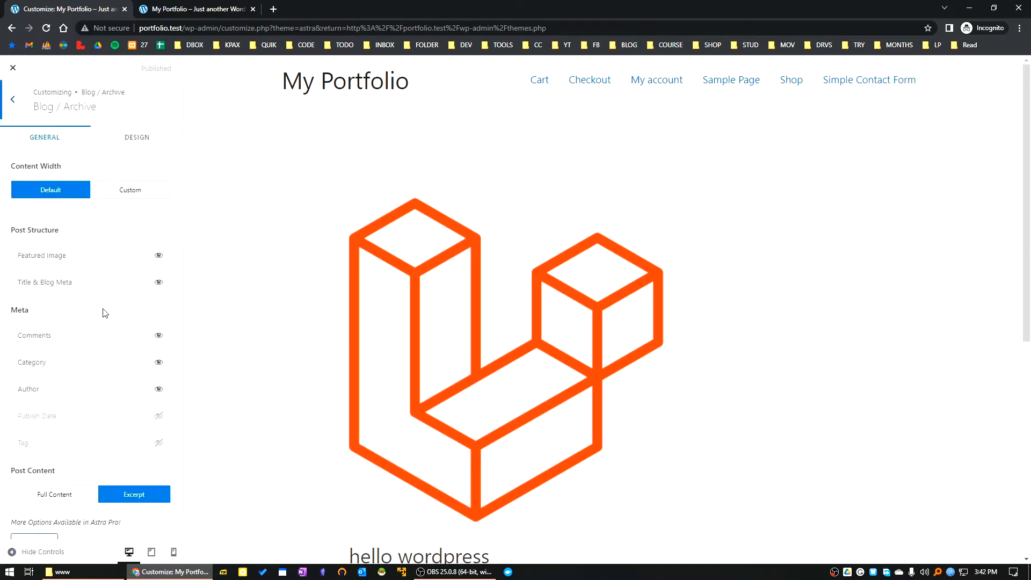
left_click(14, 100)
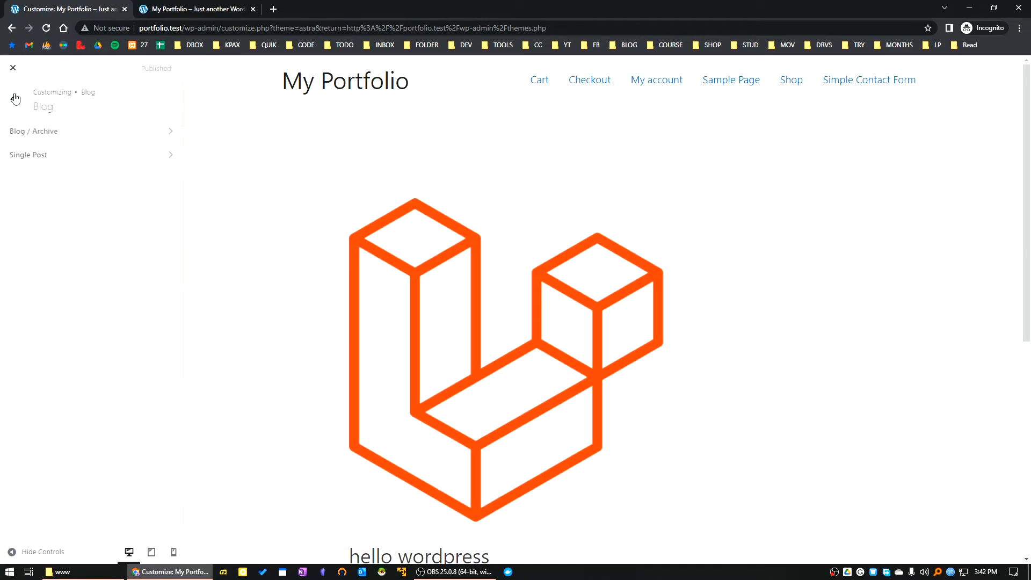
left_click(16, 102)
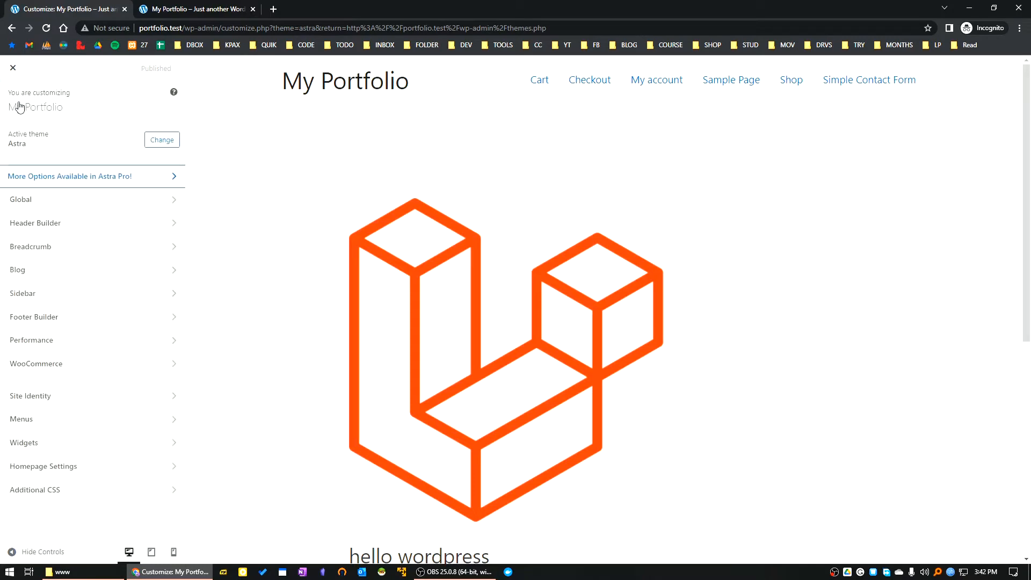
Reopen the Blog / Archive settings and examine the content width, post structure, meta and post content options.
left_click(53, 271)
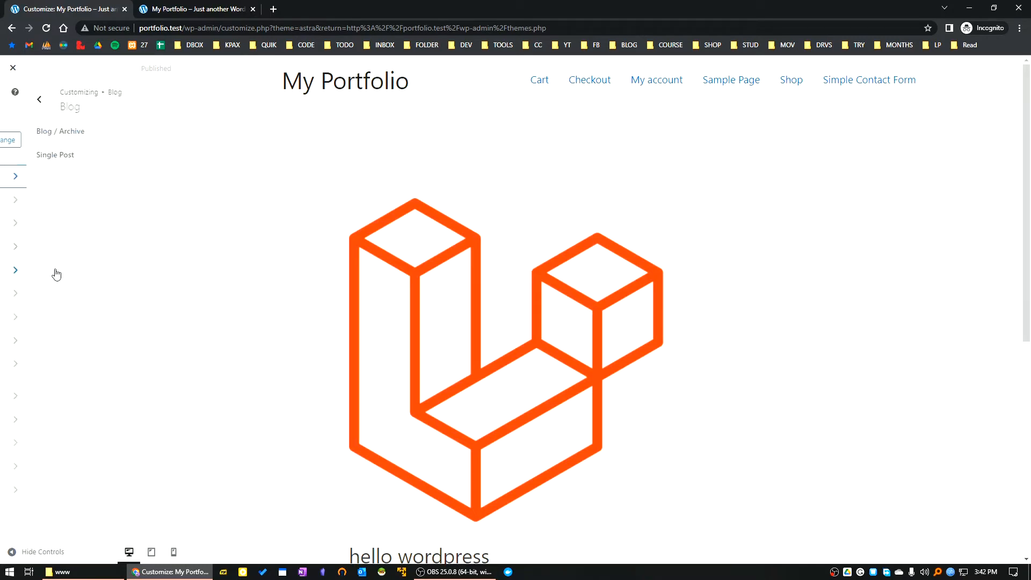
left_click(83, 134)
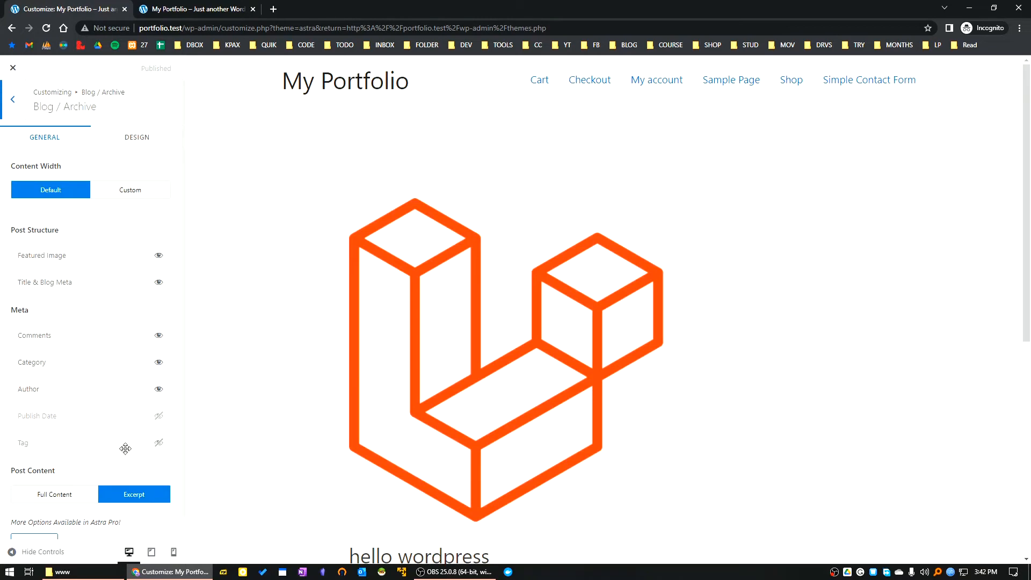
scroll(119, 439, "down", 1)
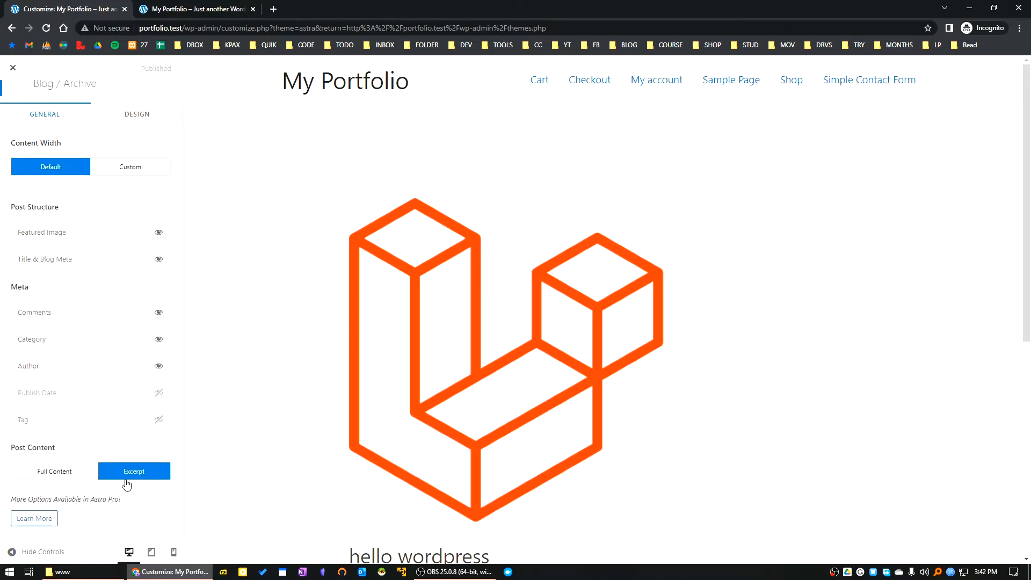
scroll(19, 185, "up", 2)
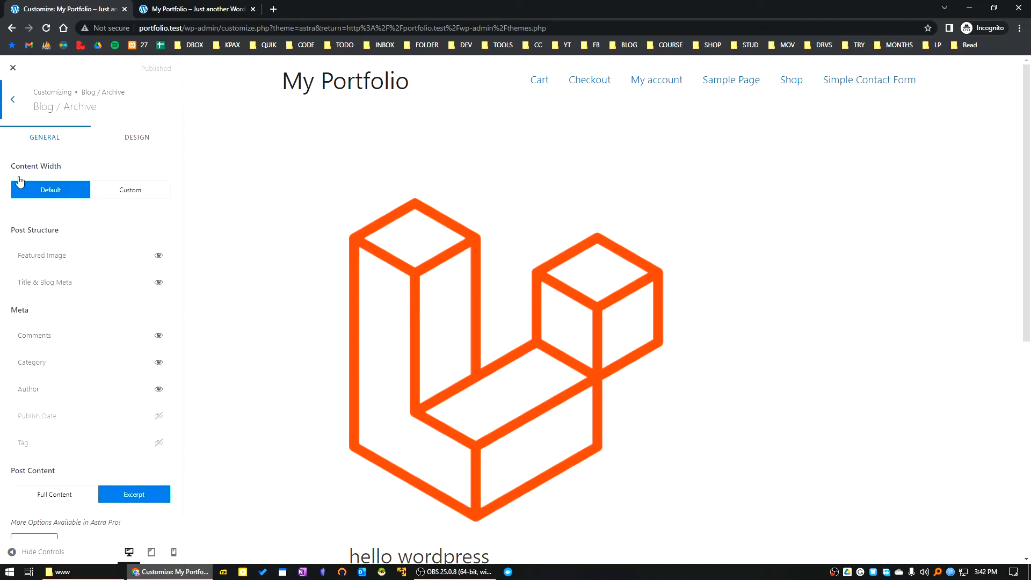
left_click(22, 107)
left_click(16, 105)
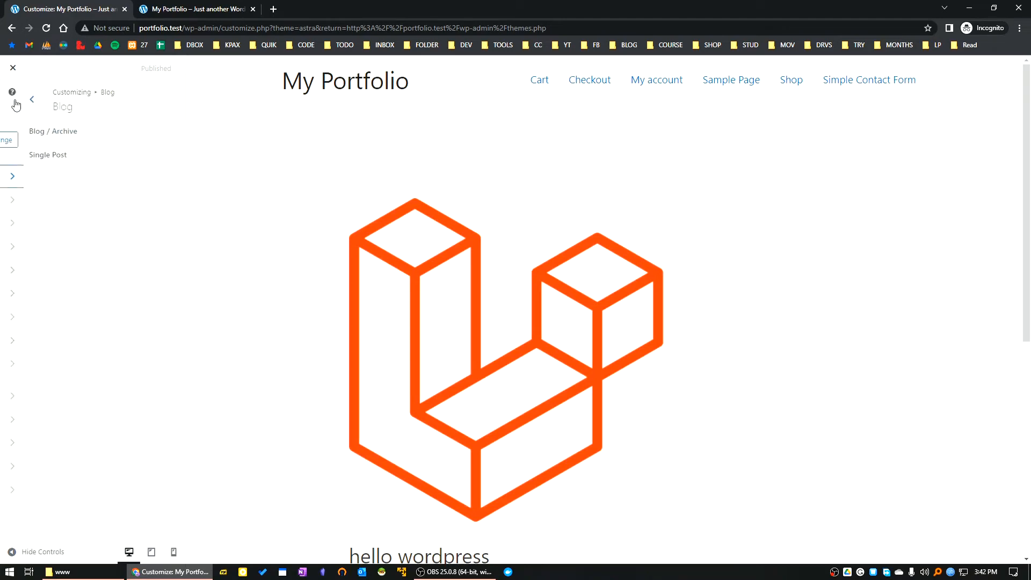
Check the blog's Single Post settings and return to the main customizer list.
left_click(60, 268)
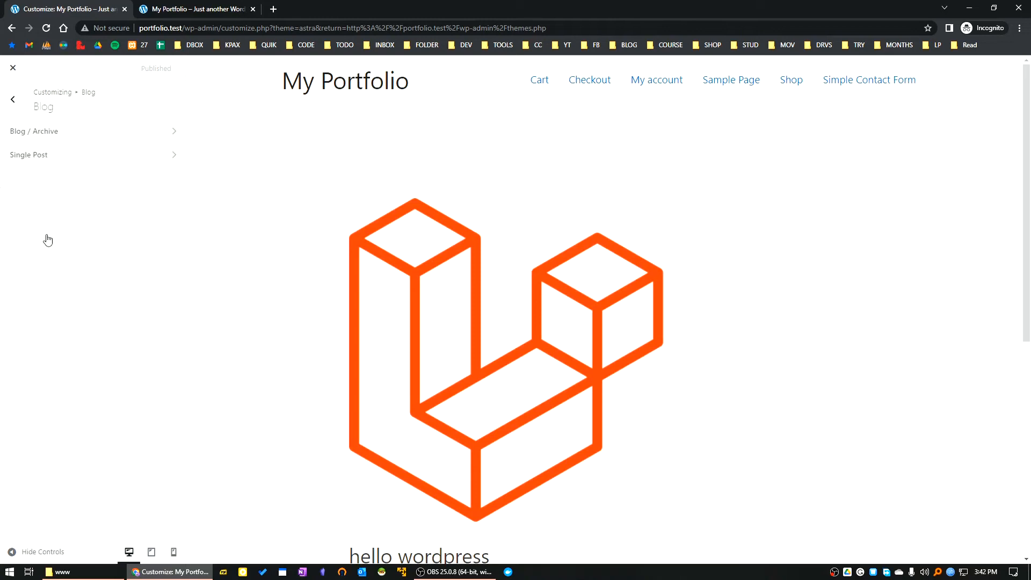
left_click(57, 161)
left_click(7, 109)
left_click(7, 110)
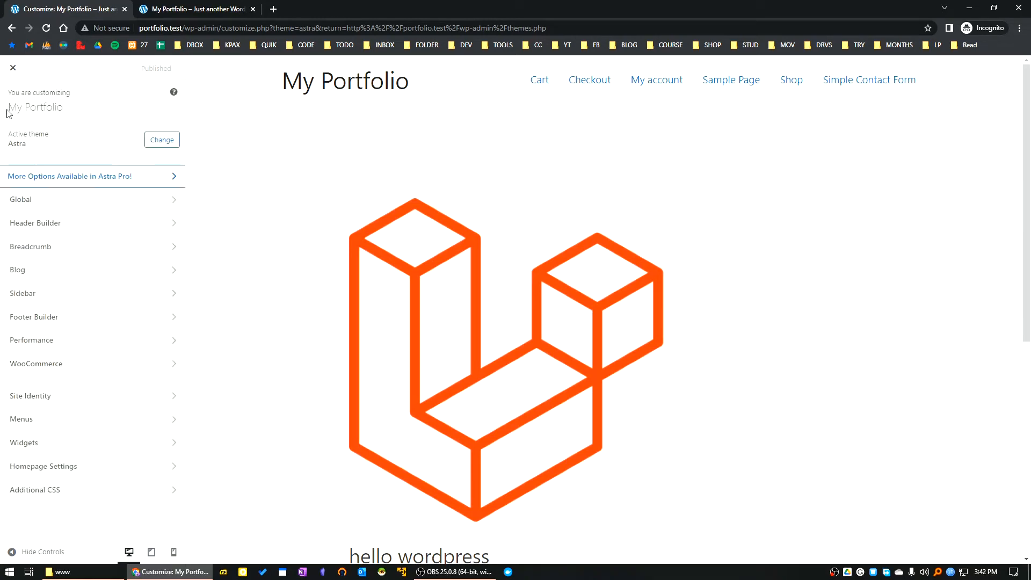
Examine the Sidebar layout settings and the Footer Builder's general options, then return to the main customizer list.
left_click(66, 301)
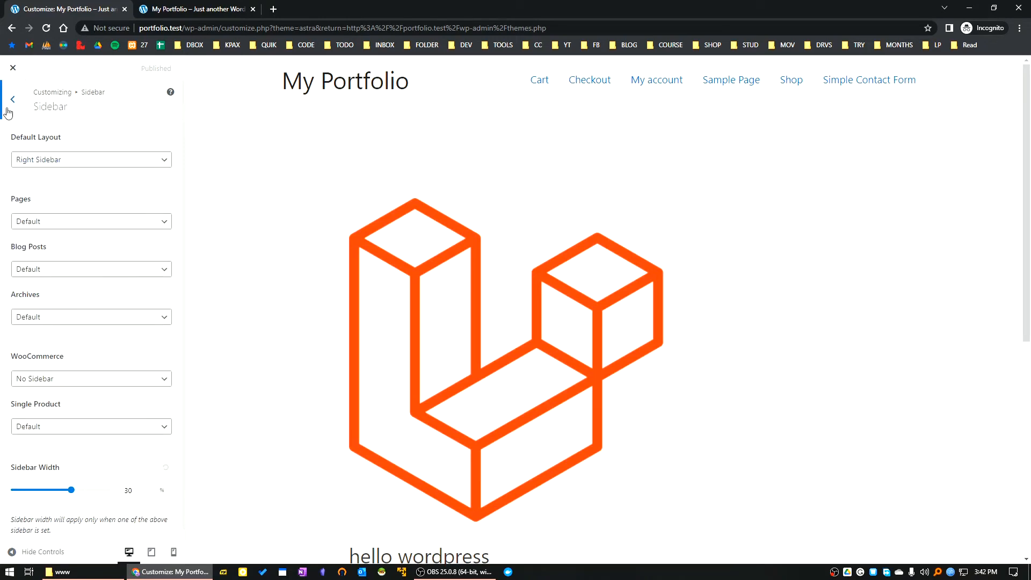
left_click(8, 111)
left_click(58, 320)
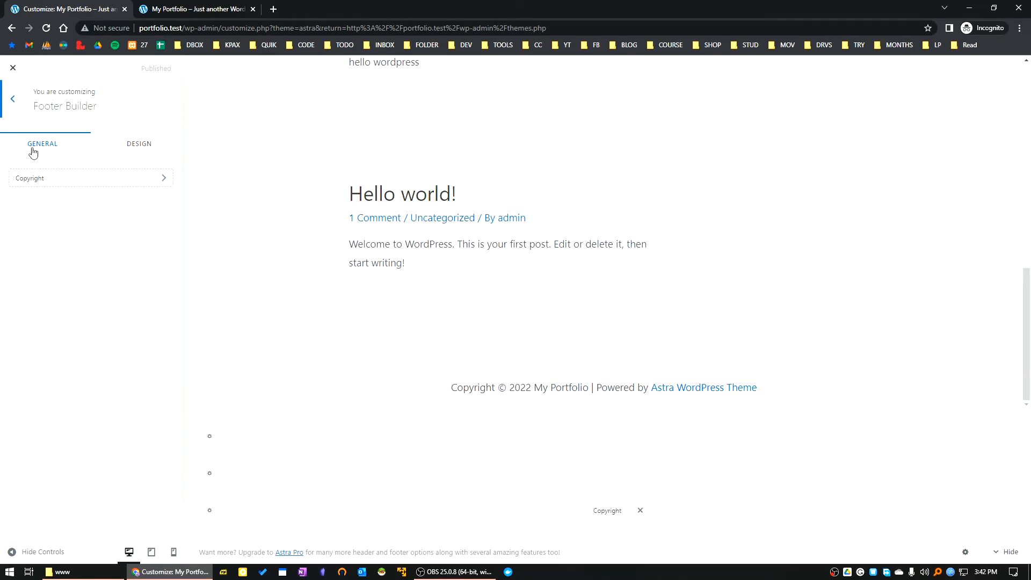
left_click(16, 107)
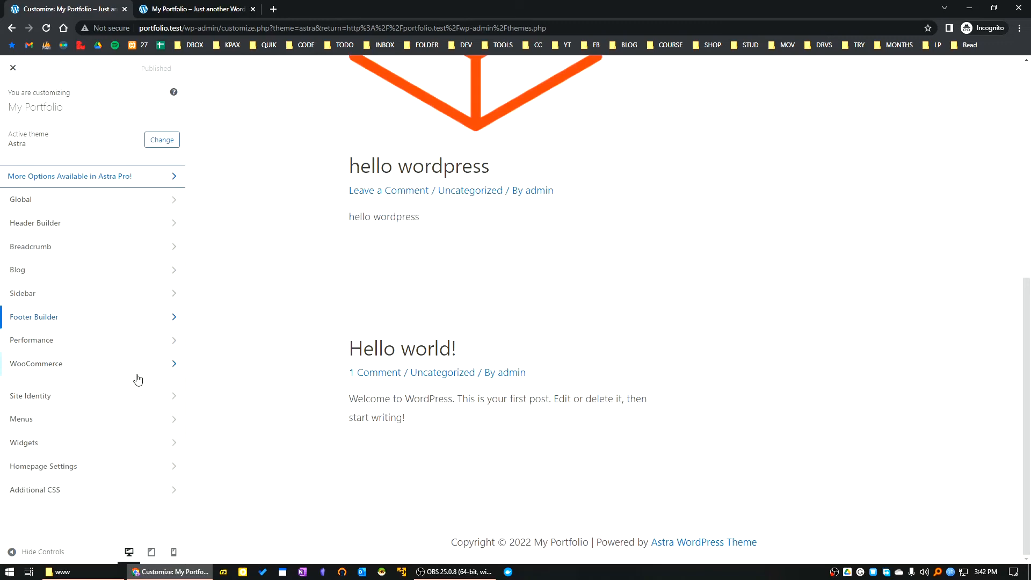
Check the Performance and WooCommerce sections of the customizer, returning to the main list after each.
left_click(78, 340)
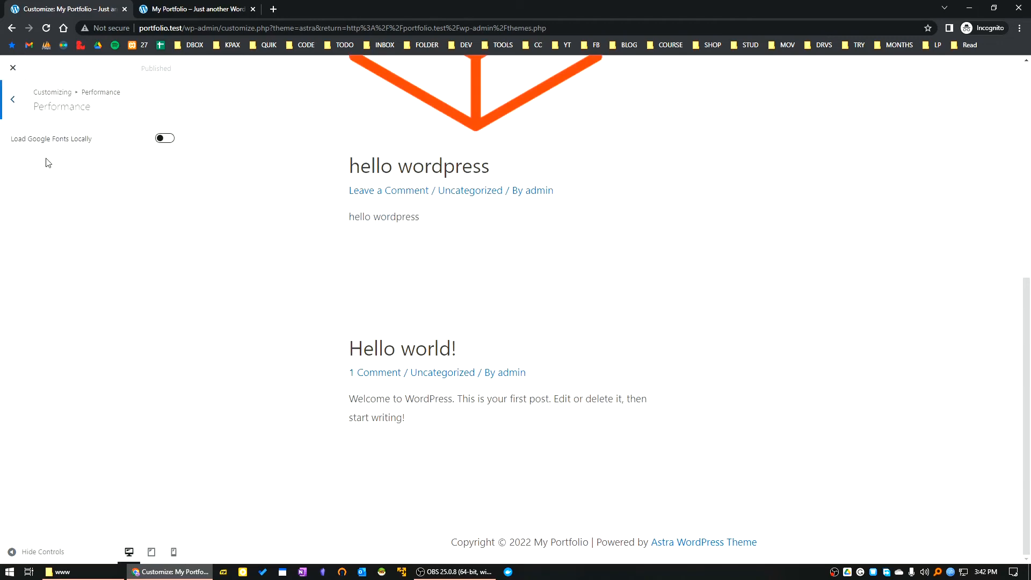
left_click(14, 102)
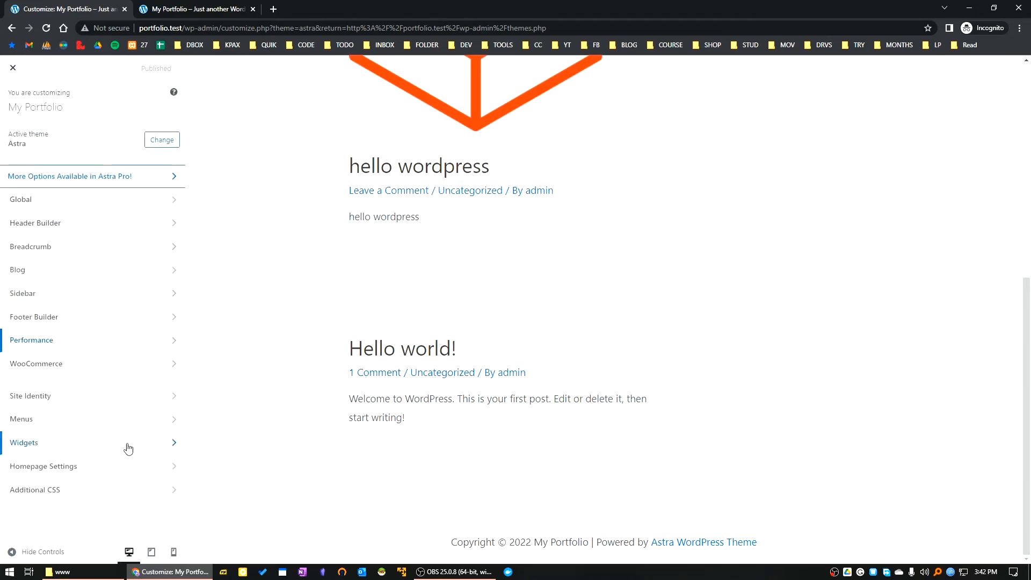
left_click(114, 364)
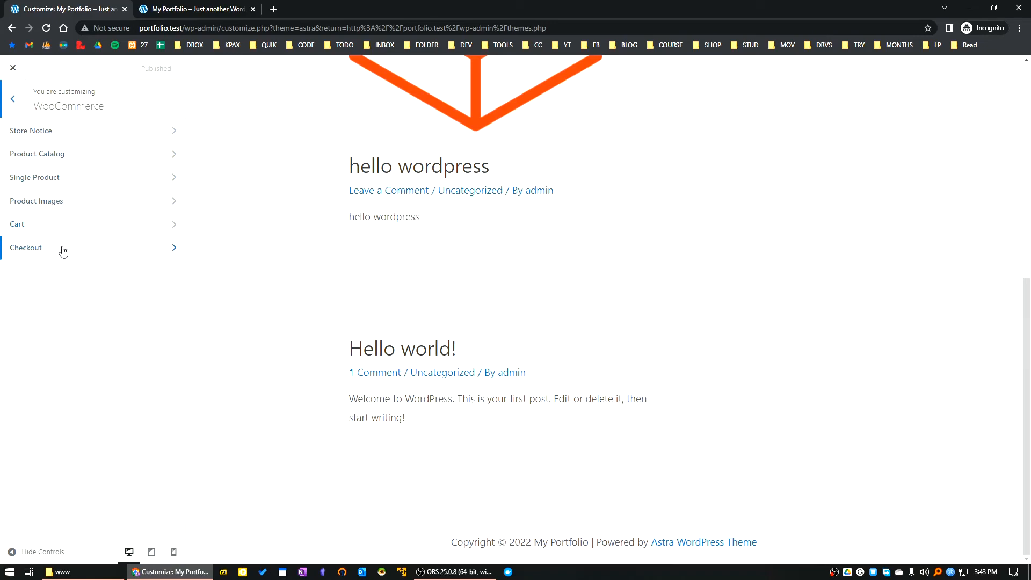
left_click(15, 106)
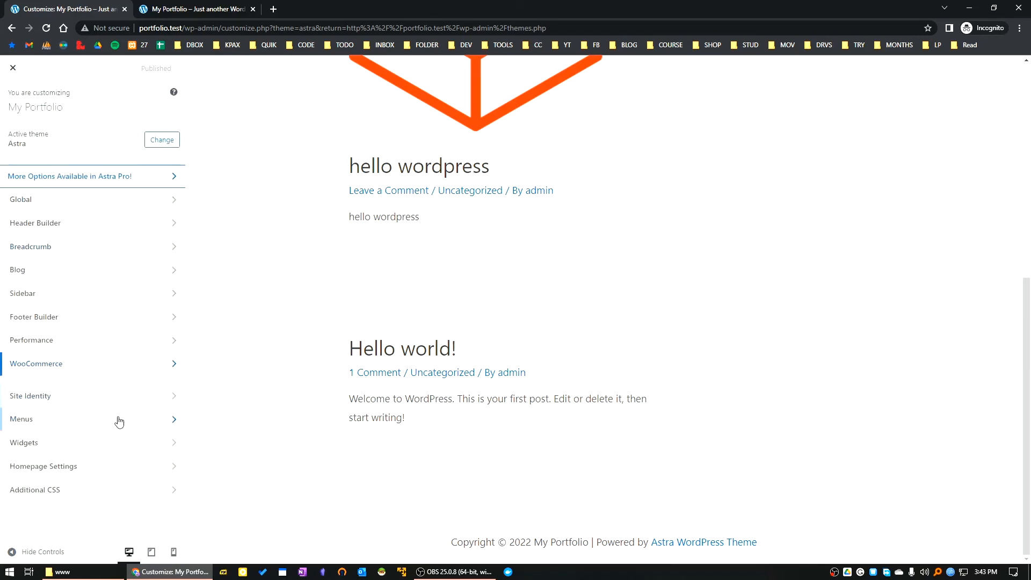
Check the Site Identity settings and the Menus section's available locations, including the Primary Menu choices, then return to the main customizer list.
left_click(80, 402)
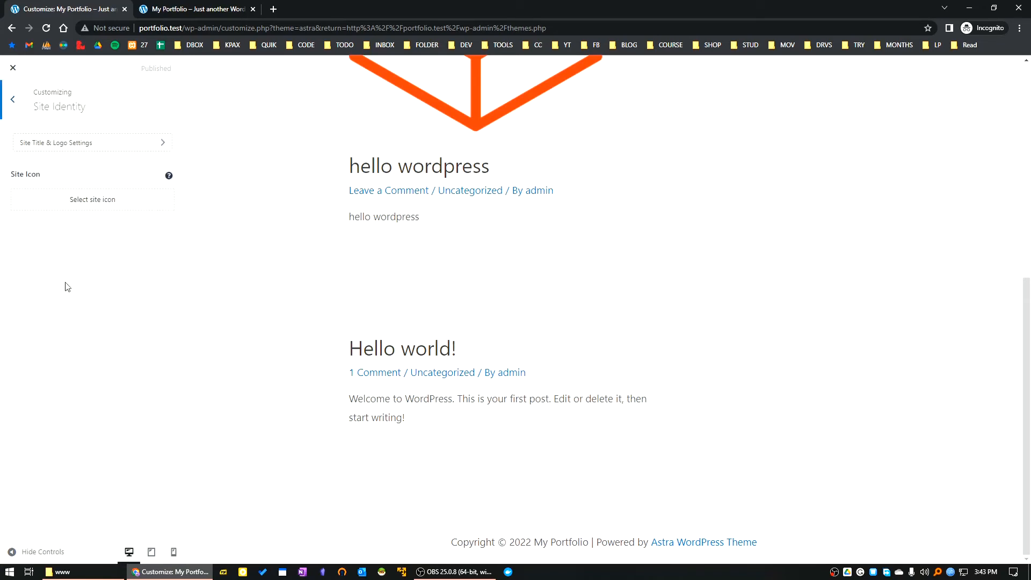
left_click(8, 98)
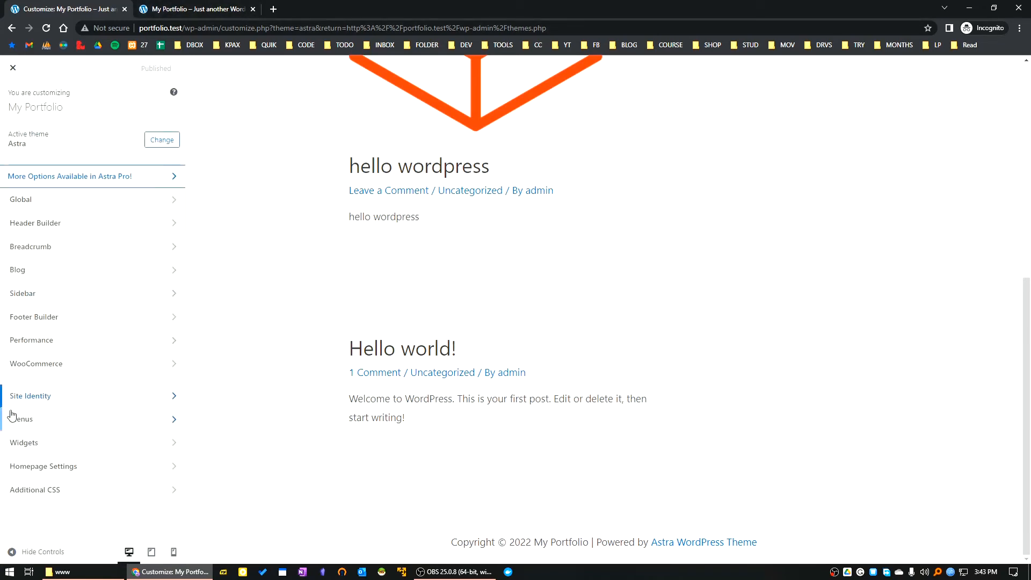
left_click(86, 421)
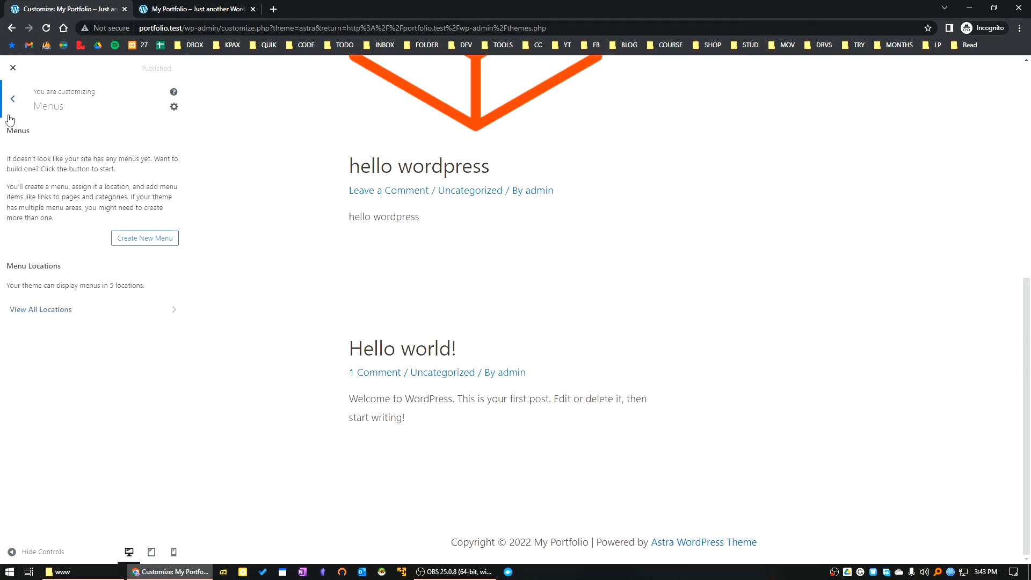
left_click(86, 311)
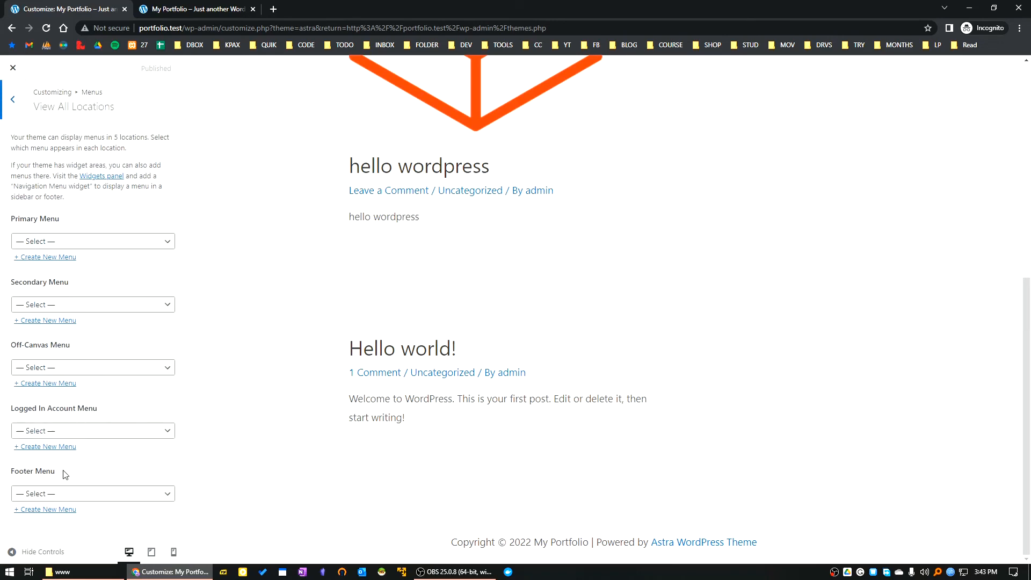
left_click(92, 244)
left_click(37, 239)
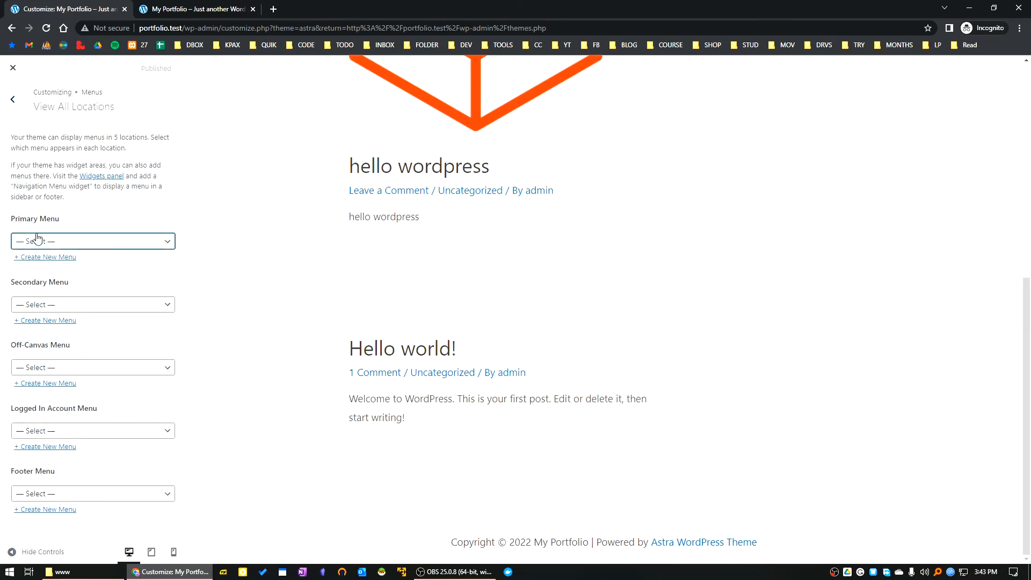
left_click(12, 99)
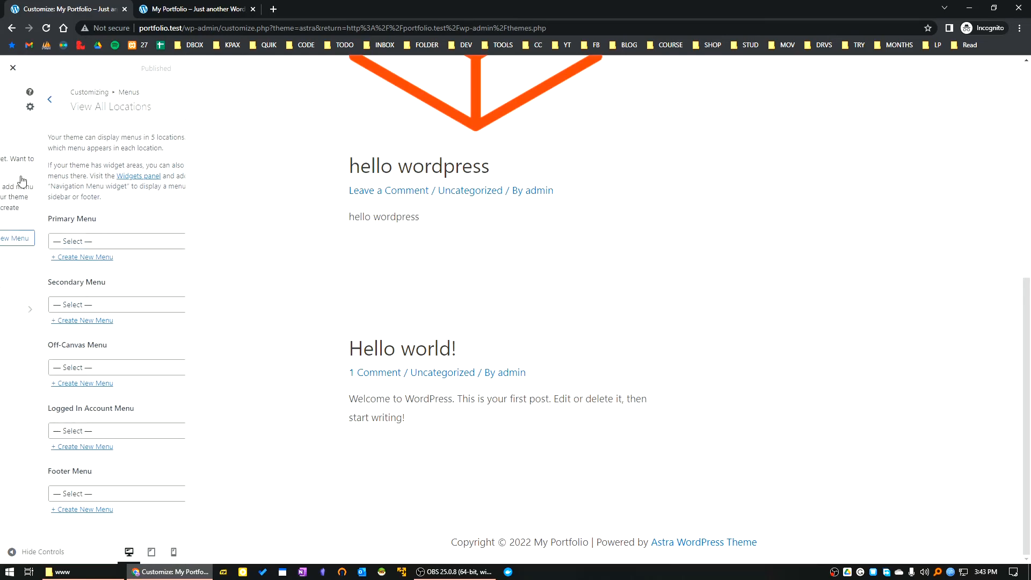
left_click(13, 99)
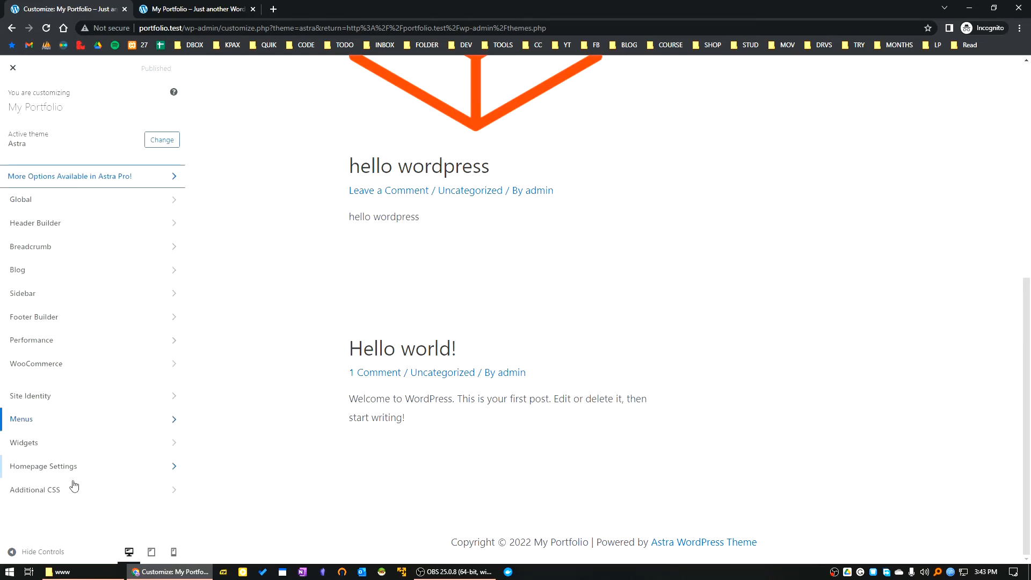
Look through the Widgets, Homepage Settings and Additional CSS sections and return to the main customizer list.
left_click(102, 443)
left_click(16, 105)
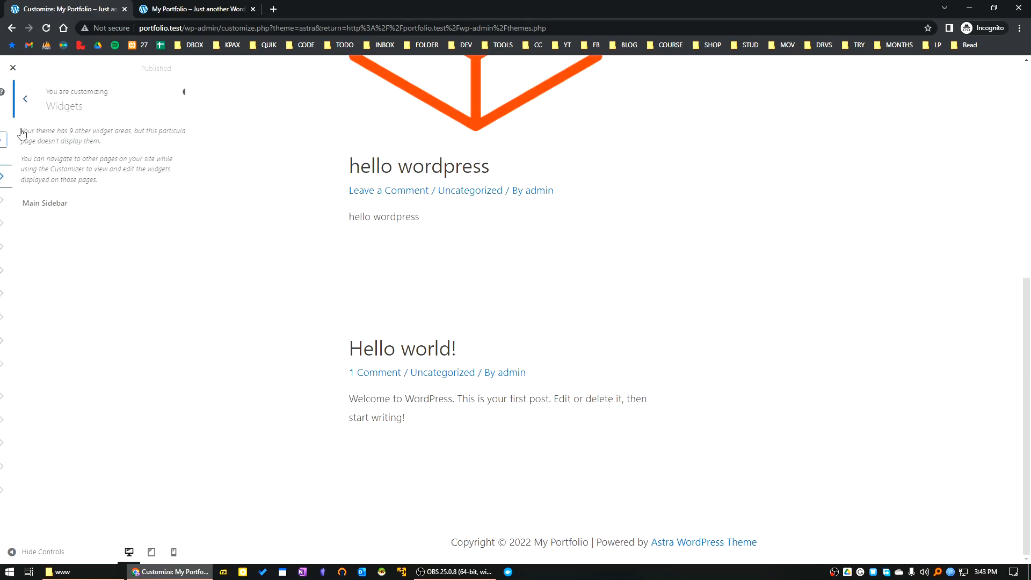
left_click(80, 475)
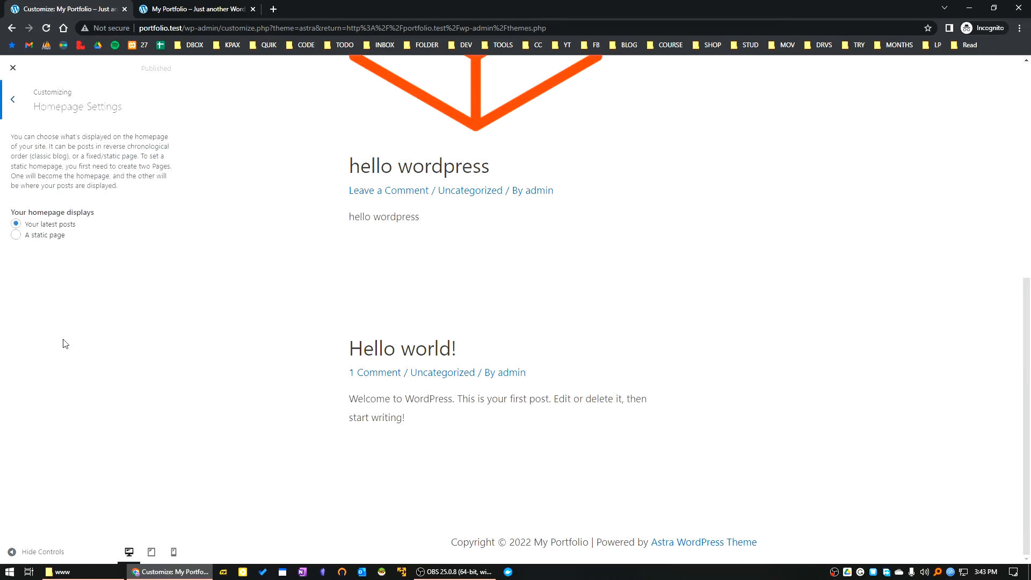
left_click(11, 117)
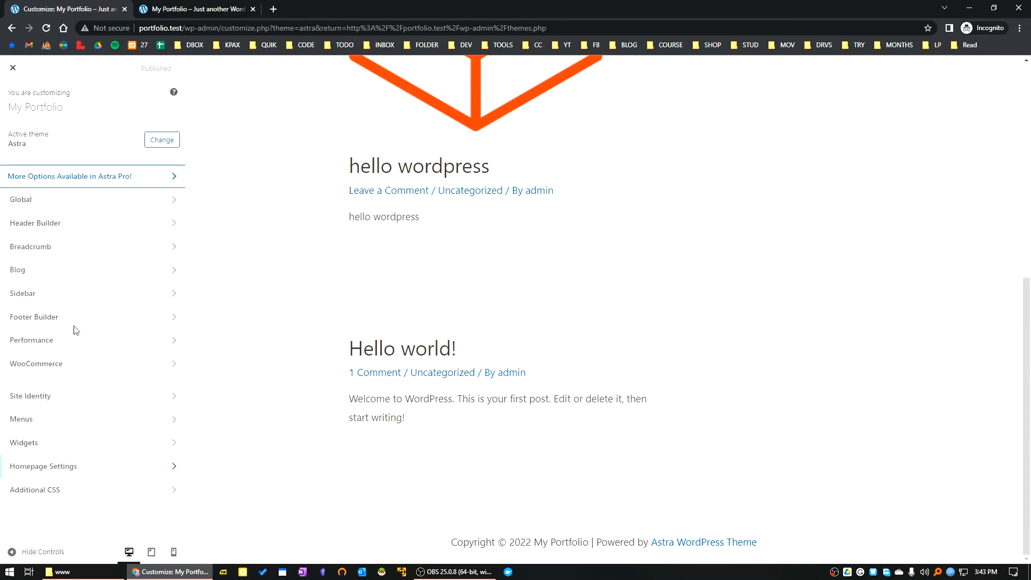
left_click(87, 491)
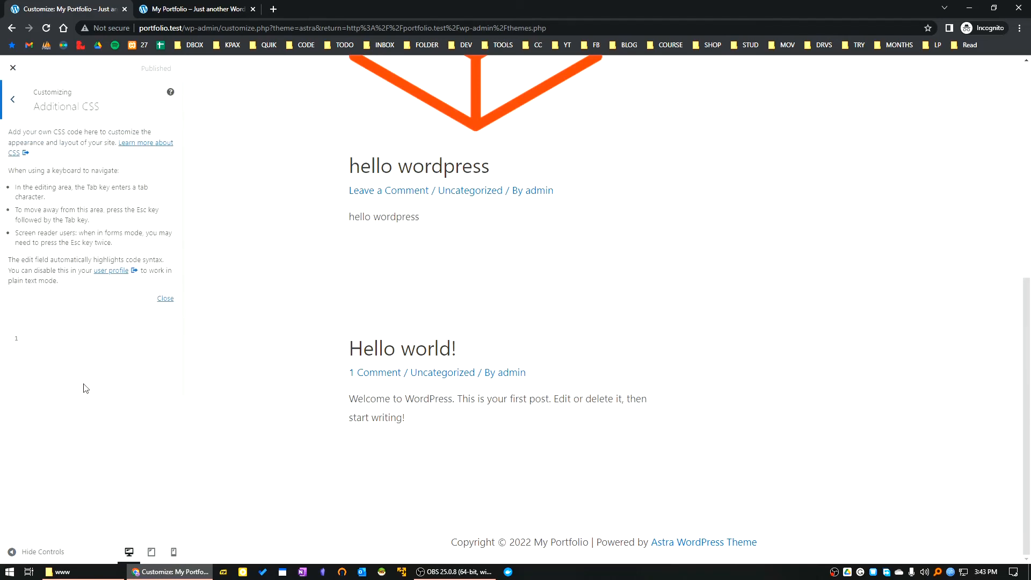
left_click(13, 102)
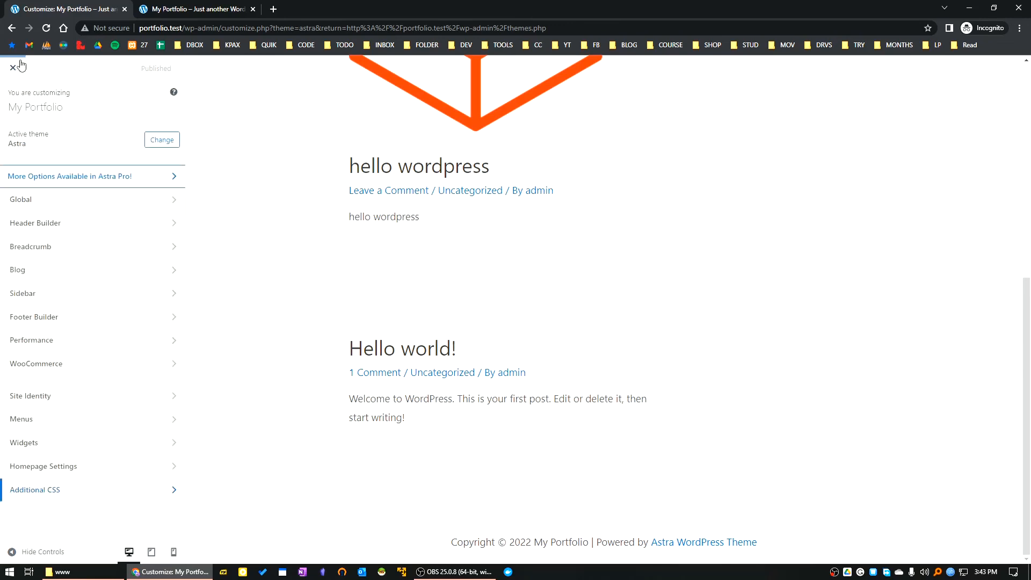
Close the customizer and view the portfolio site's front page from its header.
left_click(54, 245)
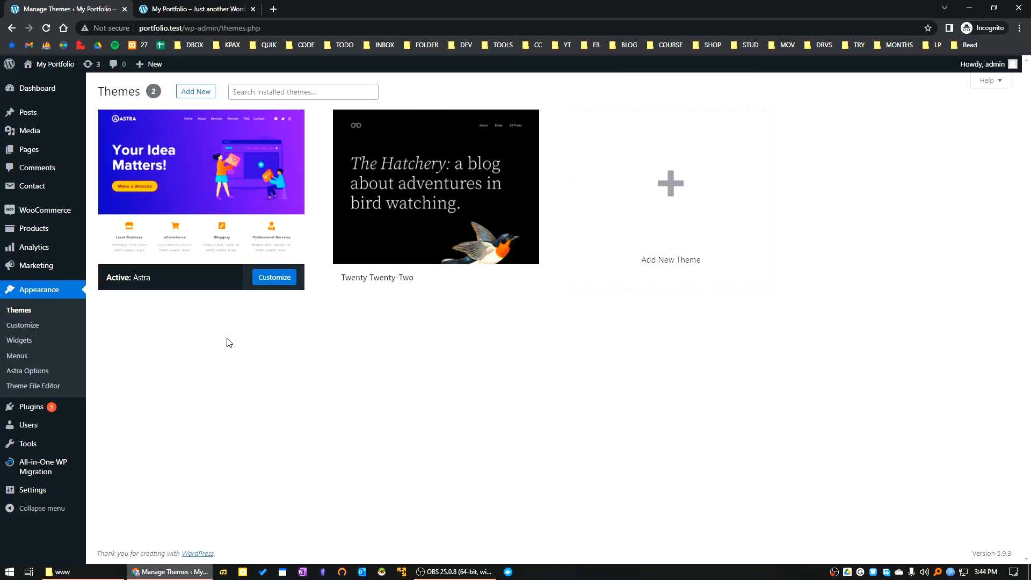
left_click(193, 9)
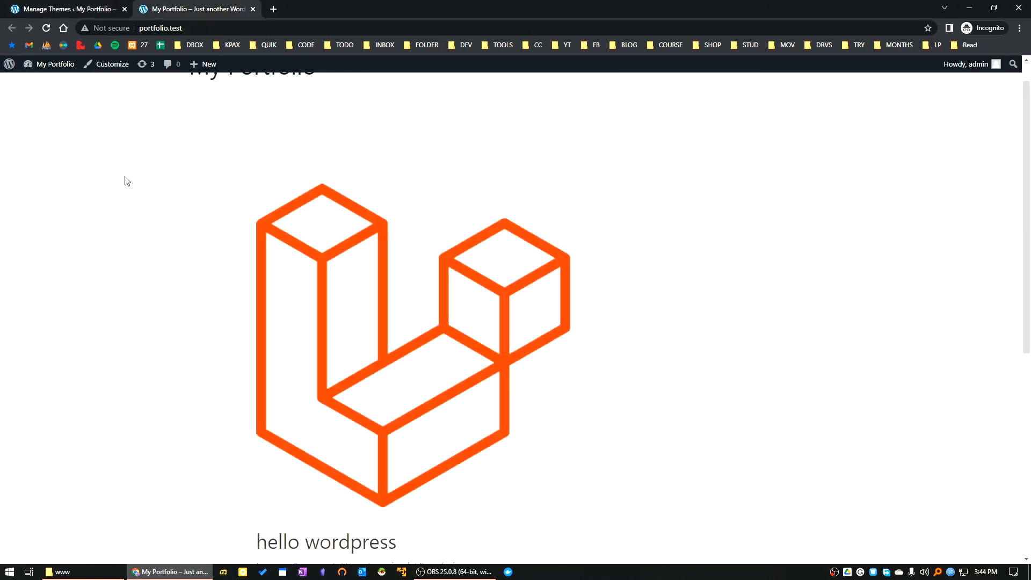
scroll(134, 193, "up", 2)
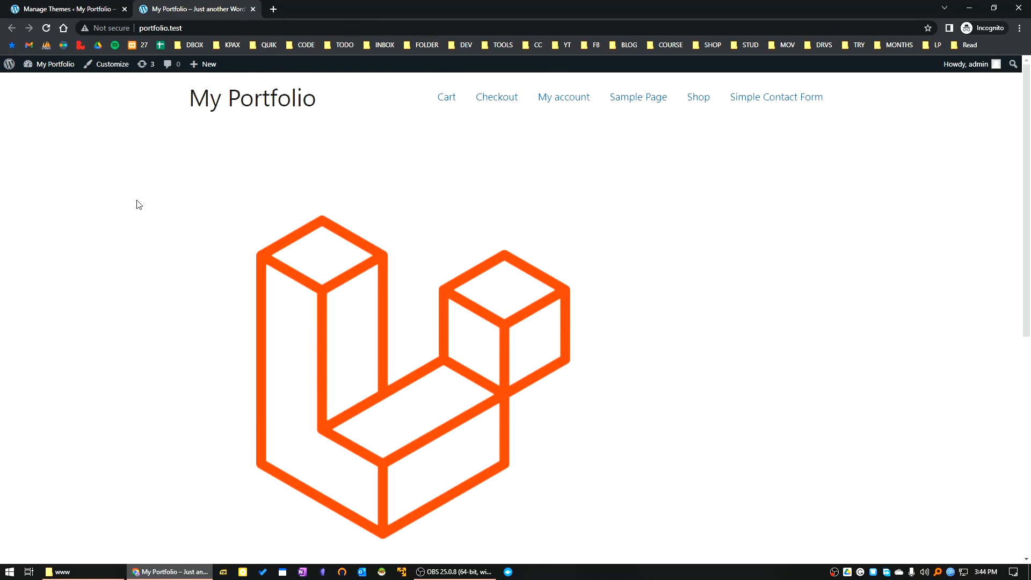